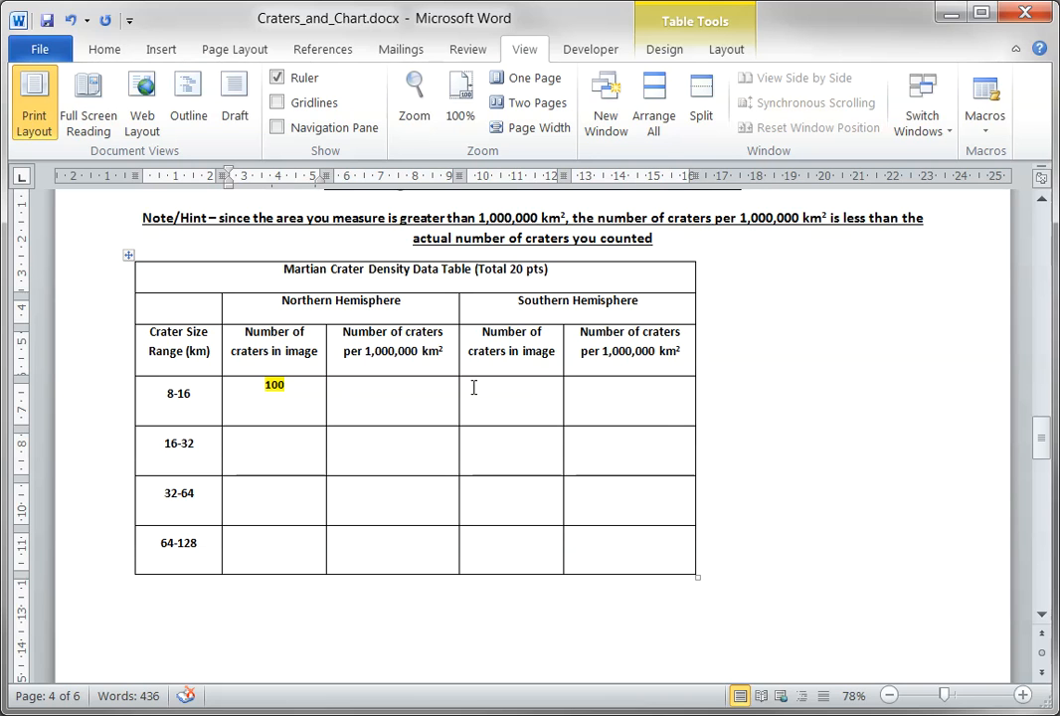
Switch to Calculator and divide the 100 northern craters by 1.401 to get the density per 1,000,000 km²
scroll(473, 385, up, 2)
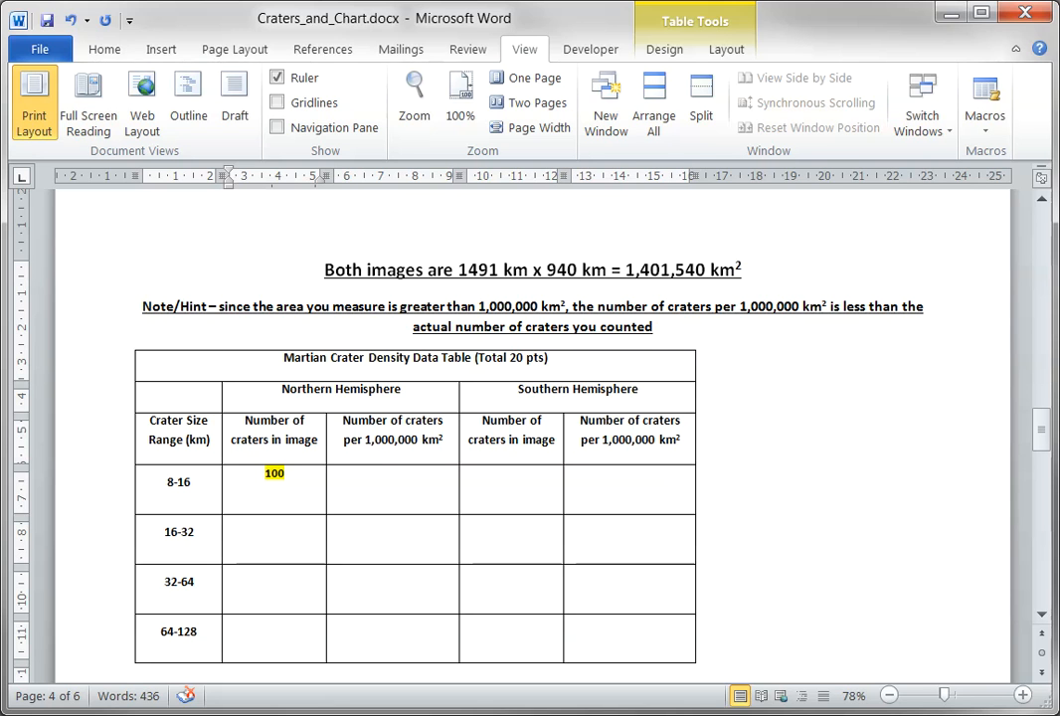
drag(615, 244, 738, 293)
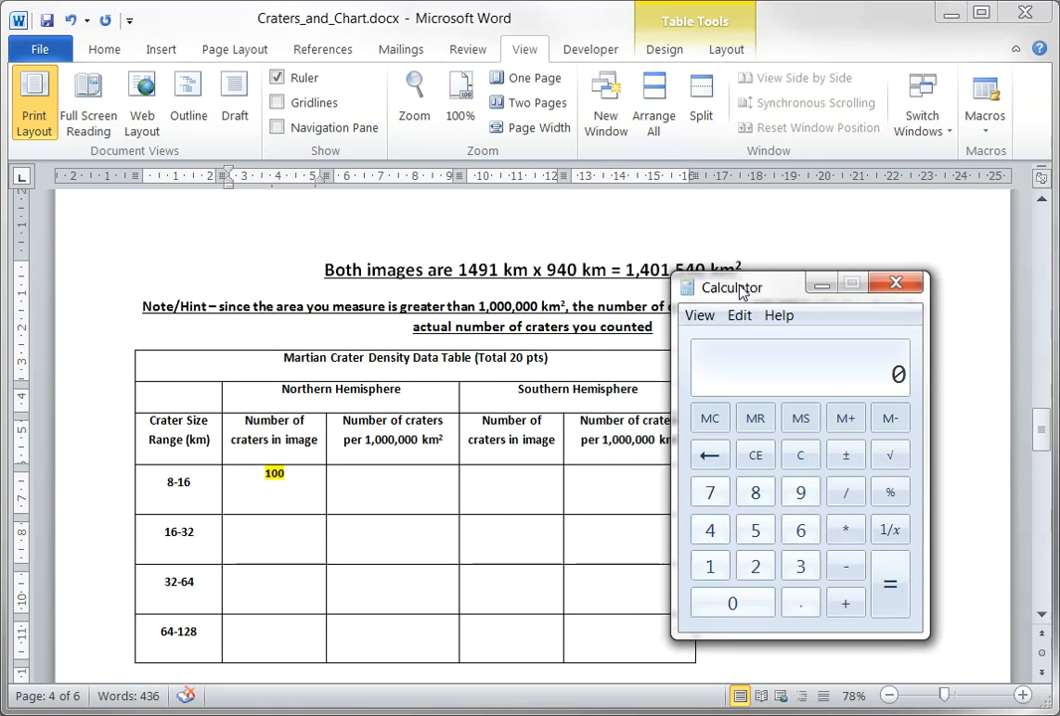
click(708, 574)
click(735, 609)
click(735, 610)
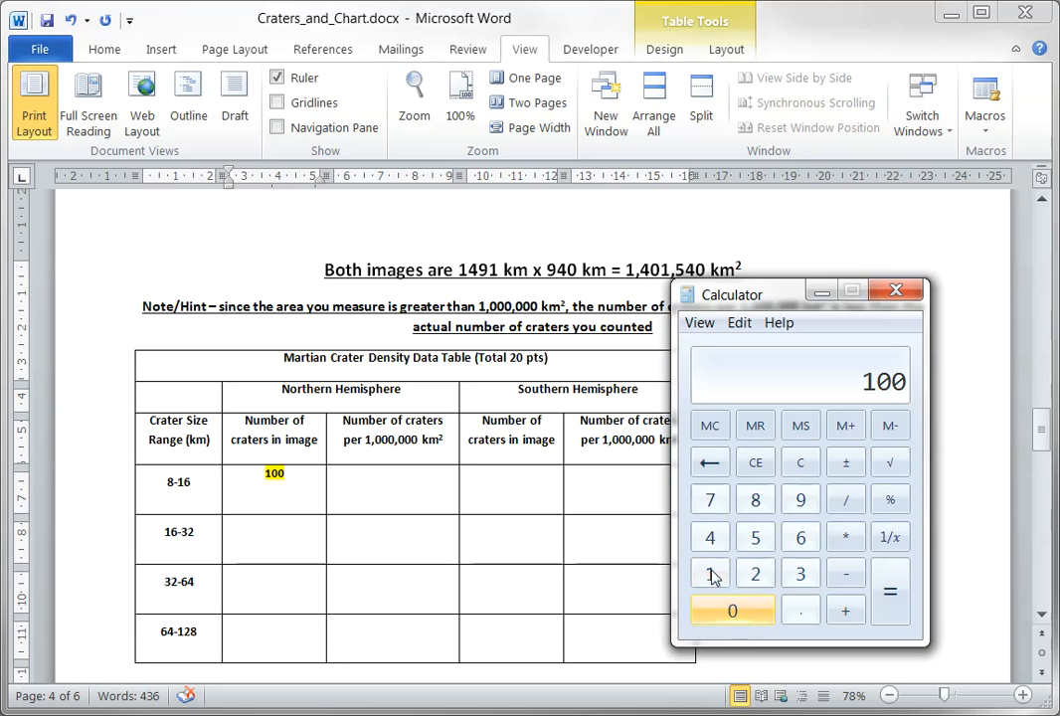
click(843, 505)
click(712, 576)
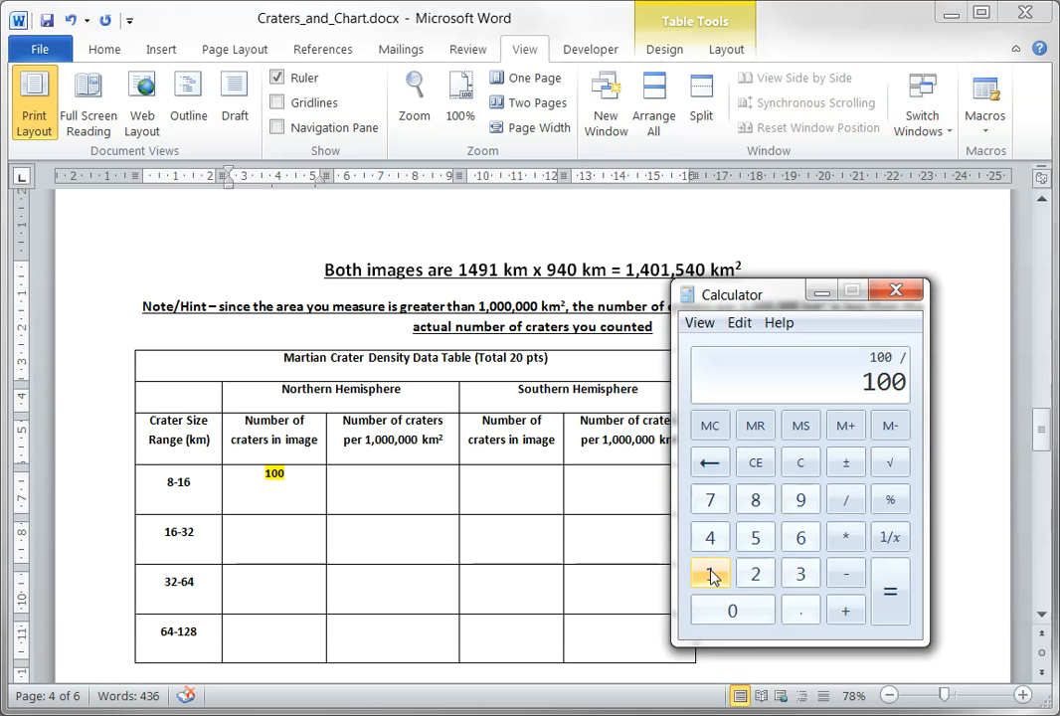
click(801, 611)
click(710, 540)
click(747, 614)
click(708, 575)
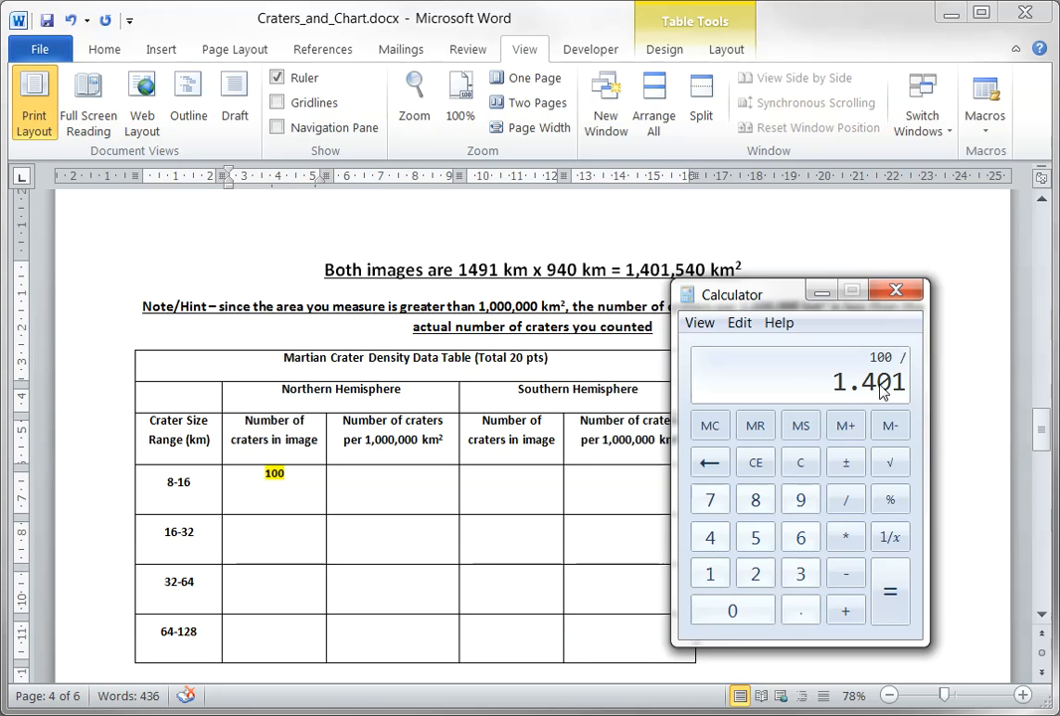
click(885, 586)
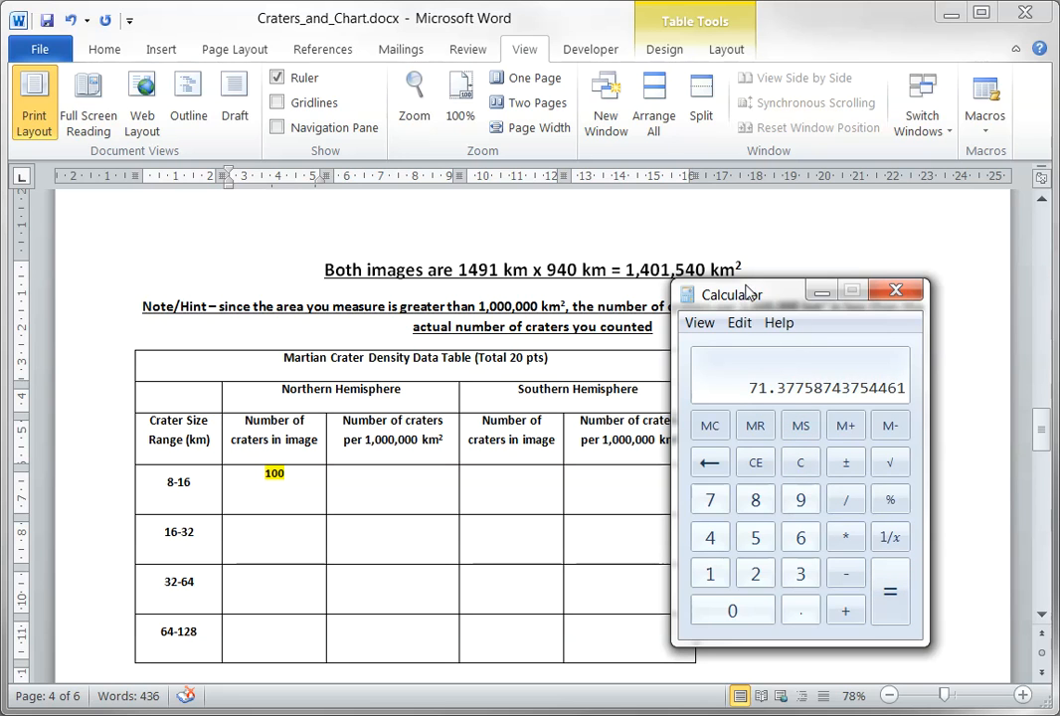
drag(758, 294, 0, 229)
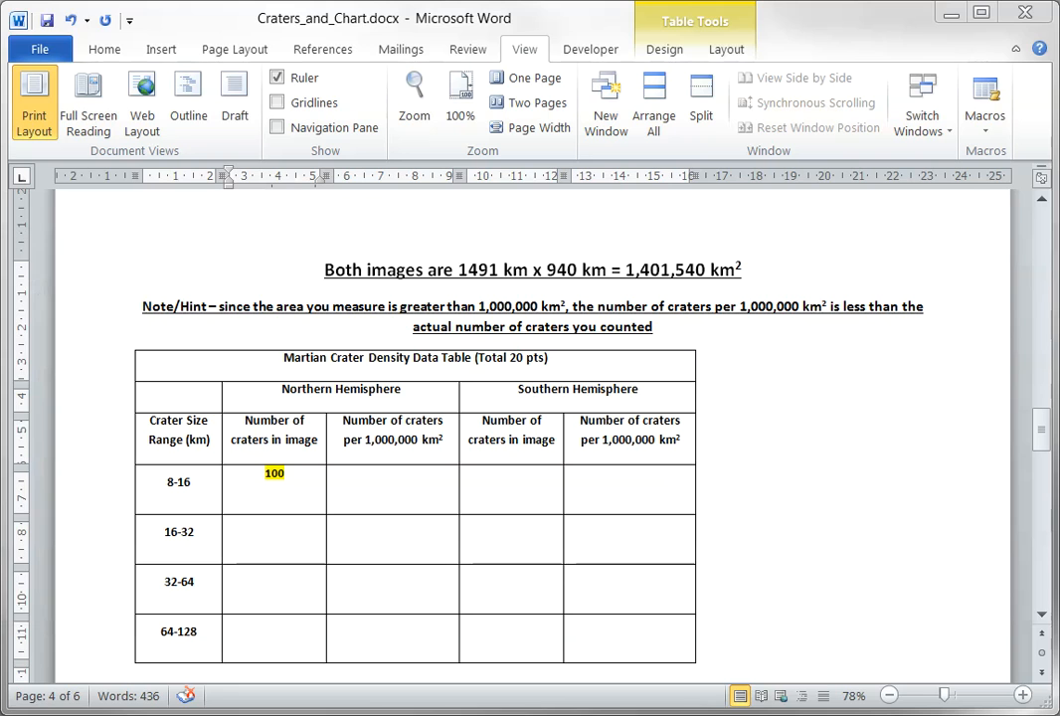
Enter 71.4 in the Northern Hemisphere craters per 1,000,000 km² cell of the 8-16 km row
click(366, 479)
text(71.4)
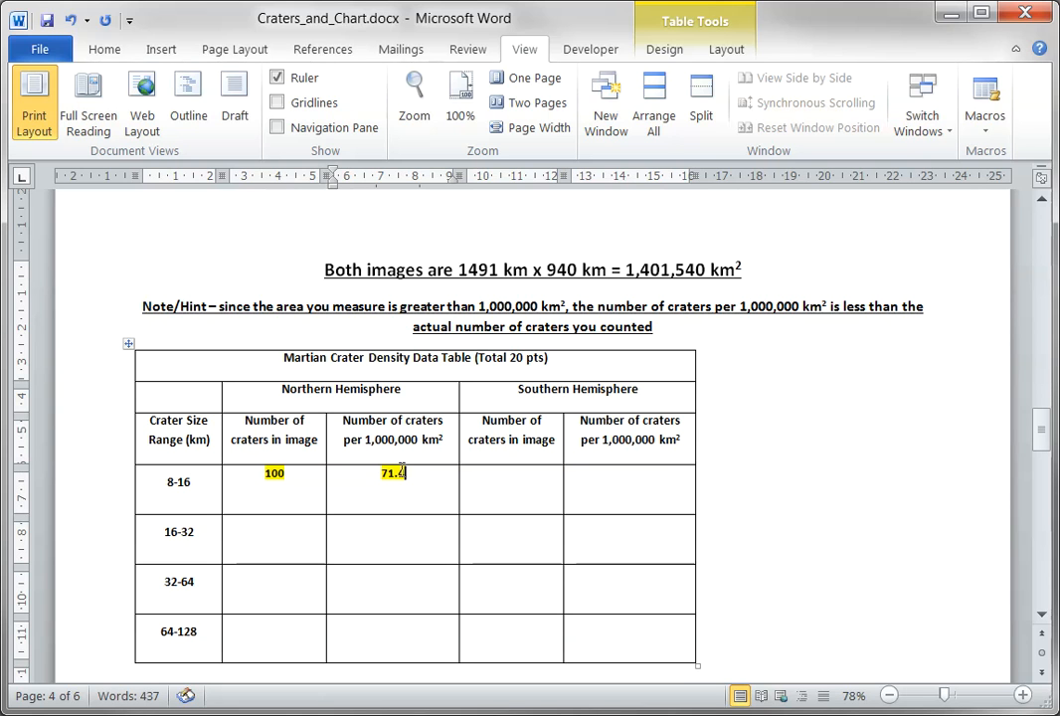
drag(417, 476, 367, 468)
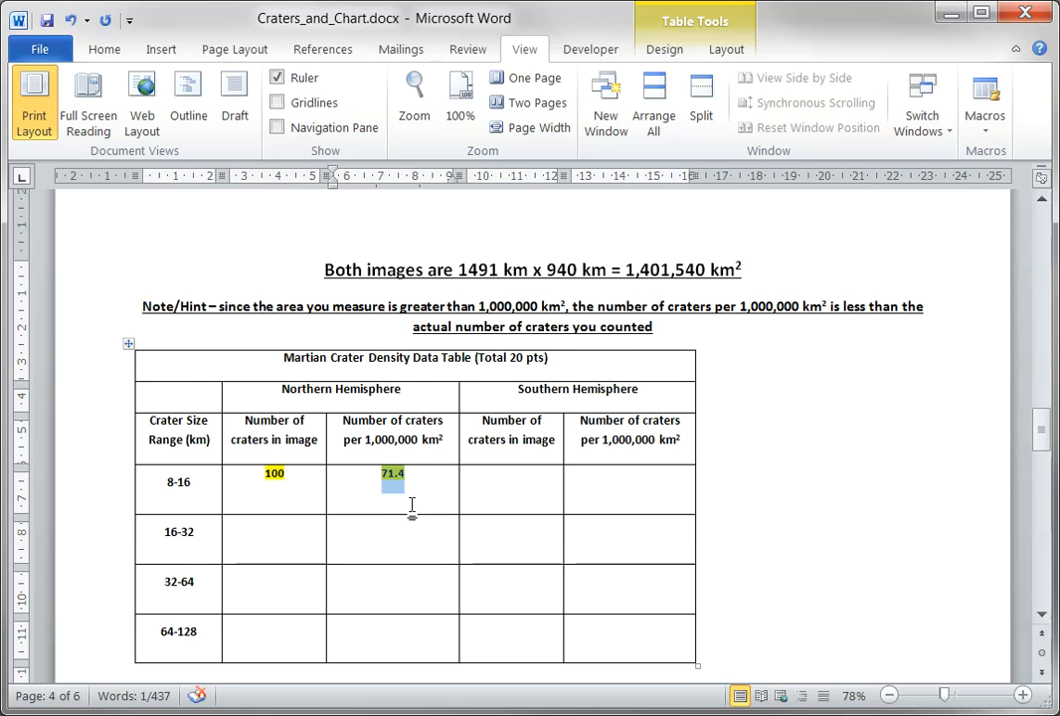
Place the first blue dot on the crater chart at 12 km diameter, just below the 100 craters line
scroll(412, 505, down, 12)
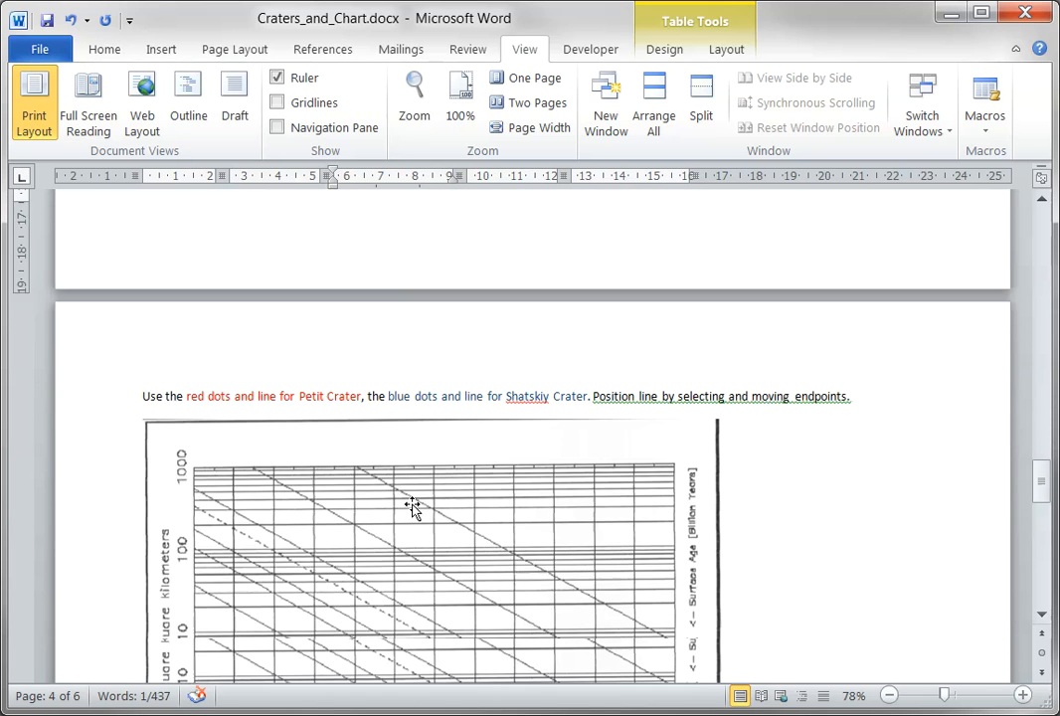
scroll(411, 505, down, 5)
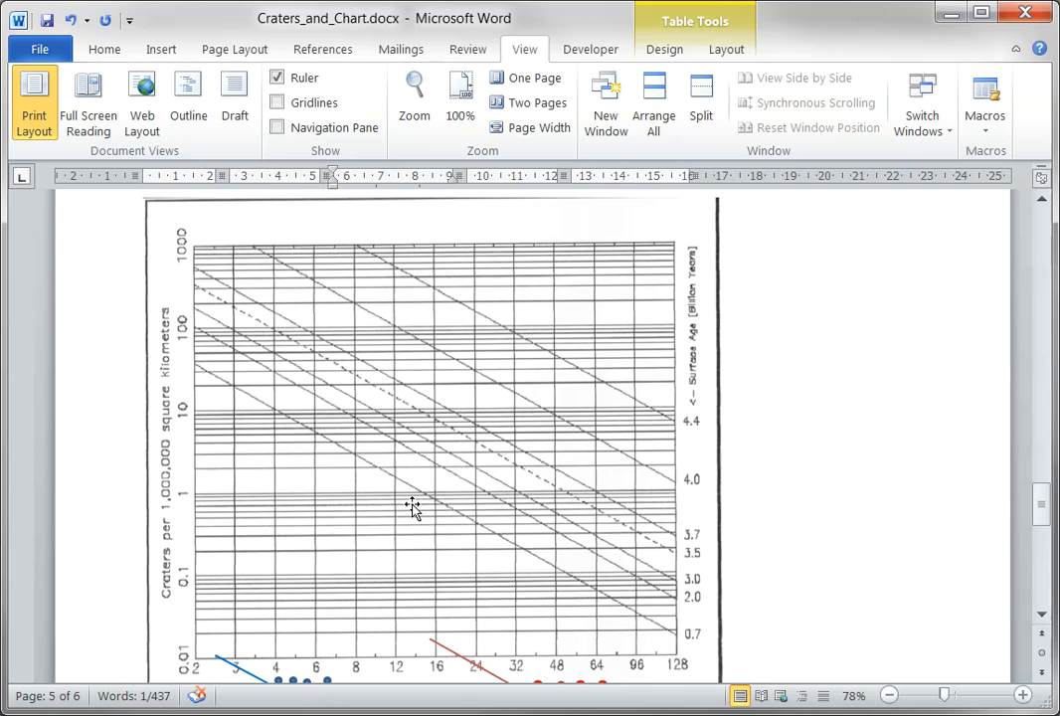
scroll(412, 505, down, 1)
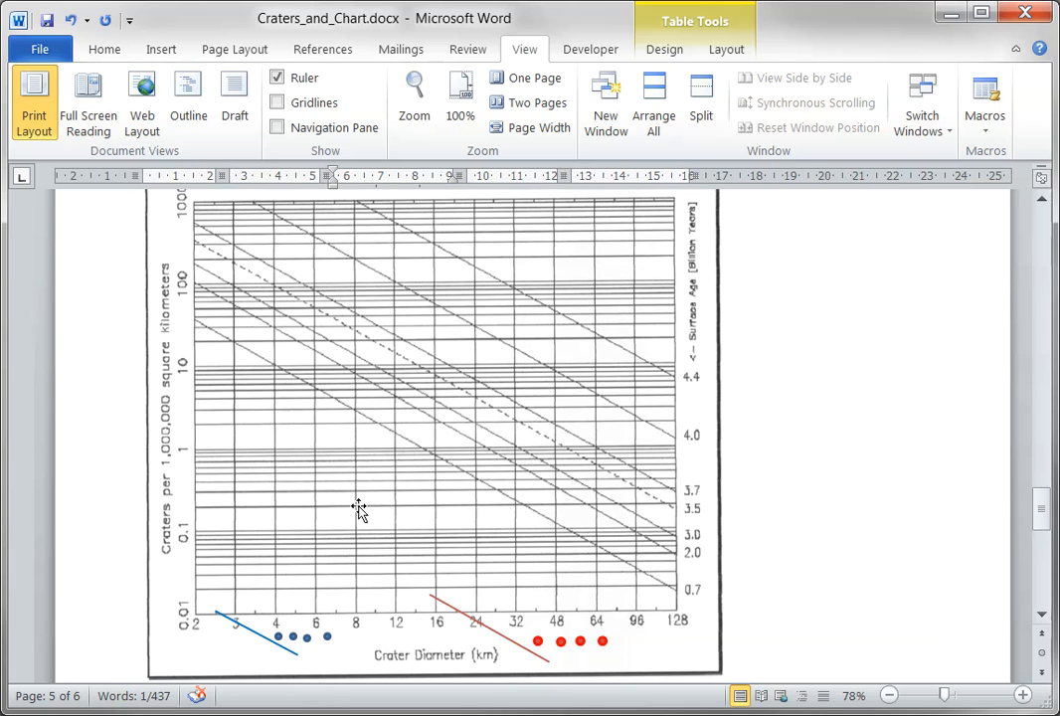
scroll(356, 509, up, 1)
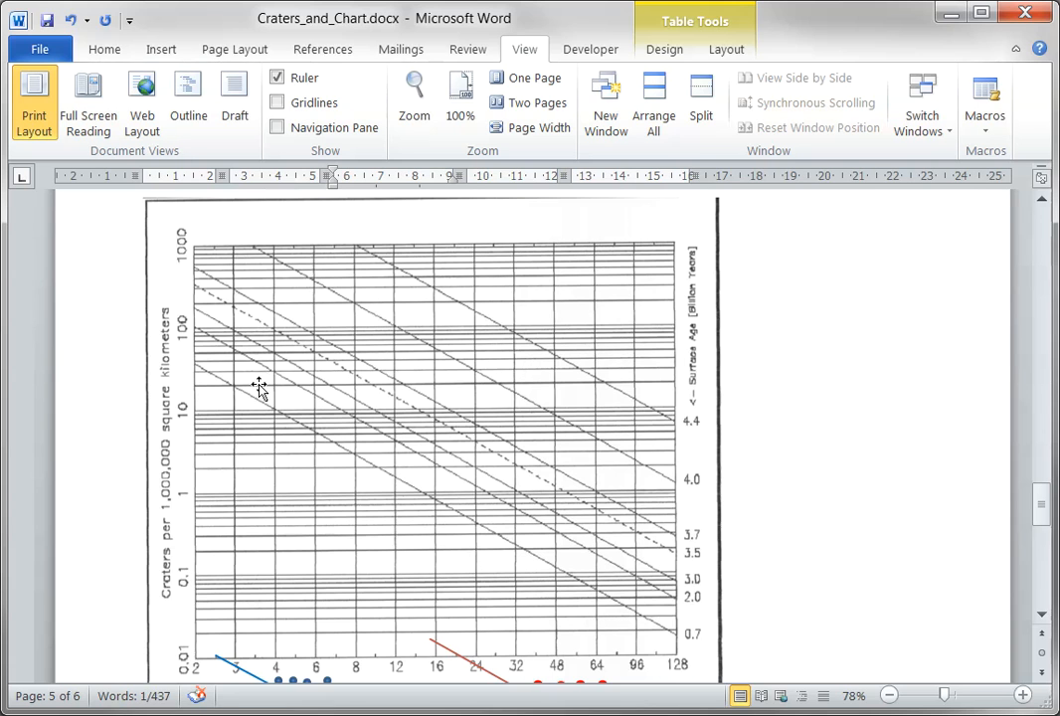
scroll(266, 386, down, 1)
scroll(266, 386, down, 1)
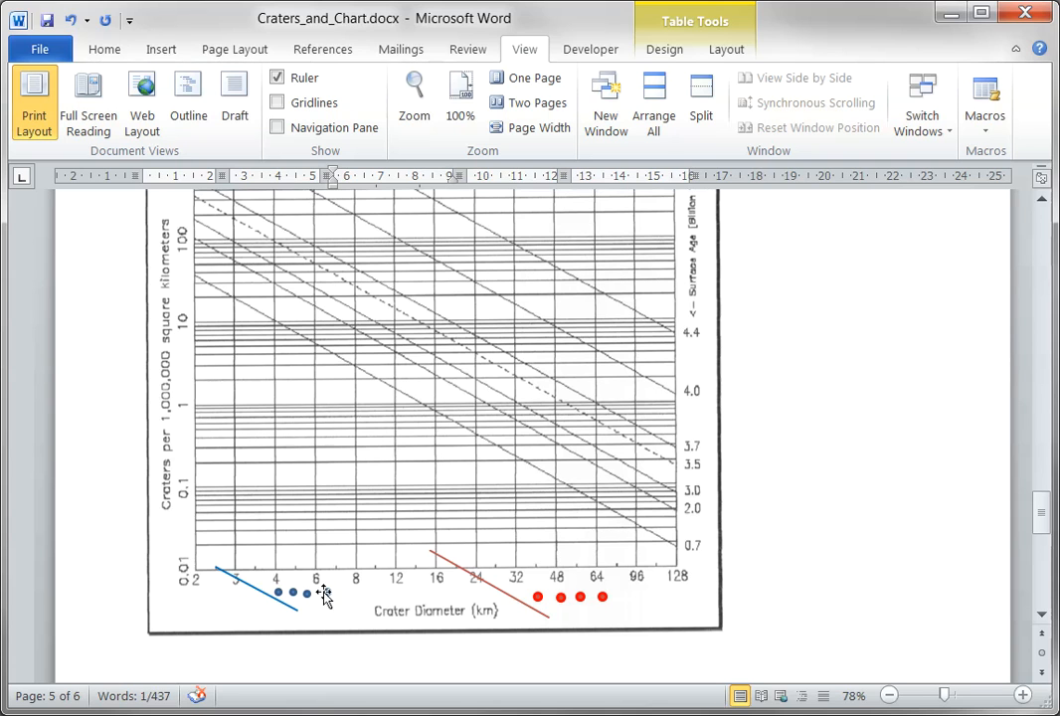
drag(327, 593, 391, 336)
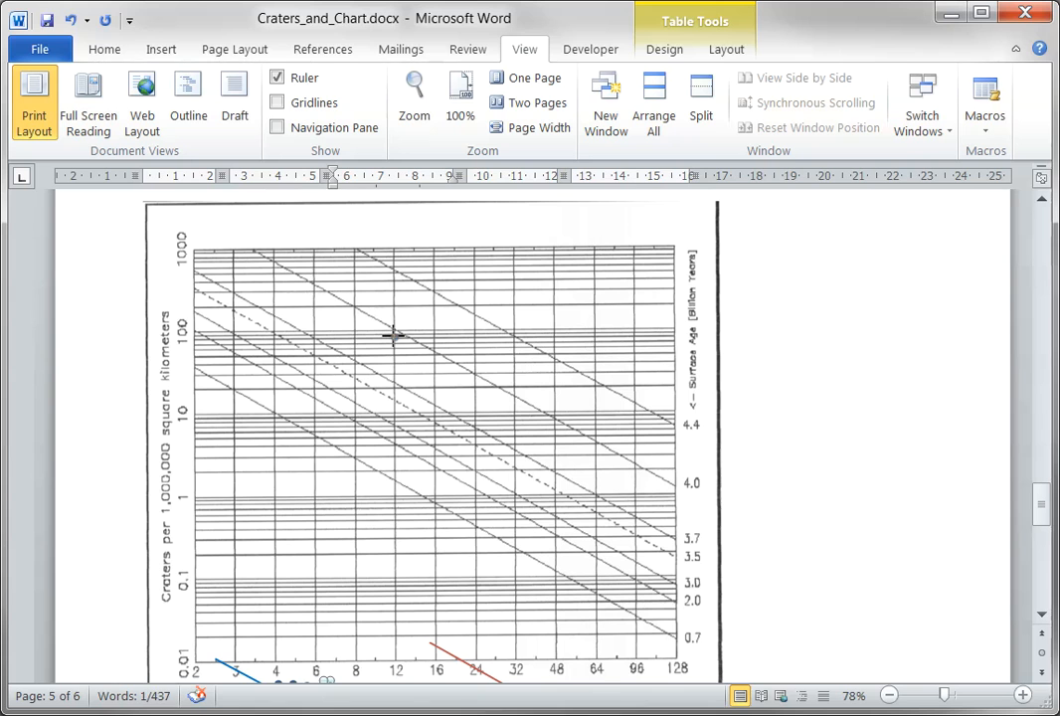
drag(396, 337, 395, 338)
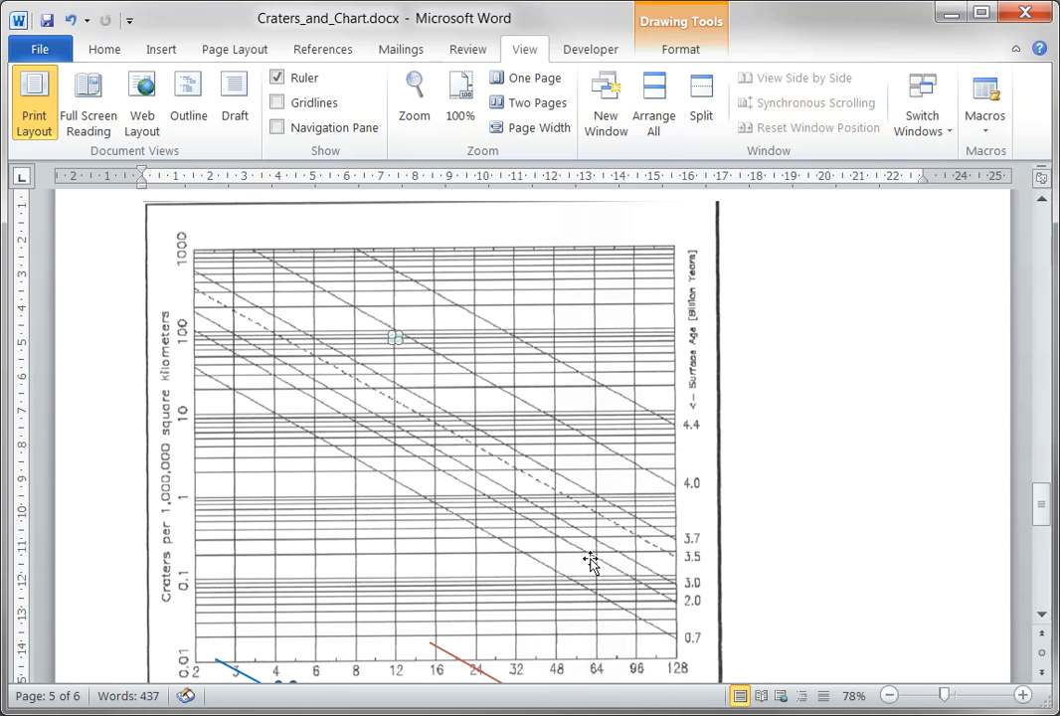
click(504, 551)
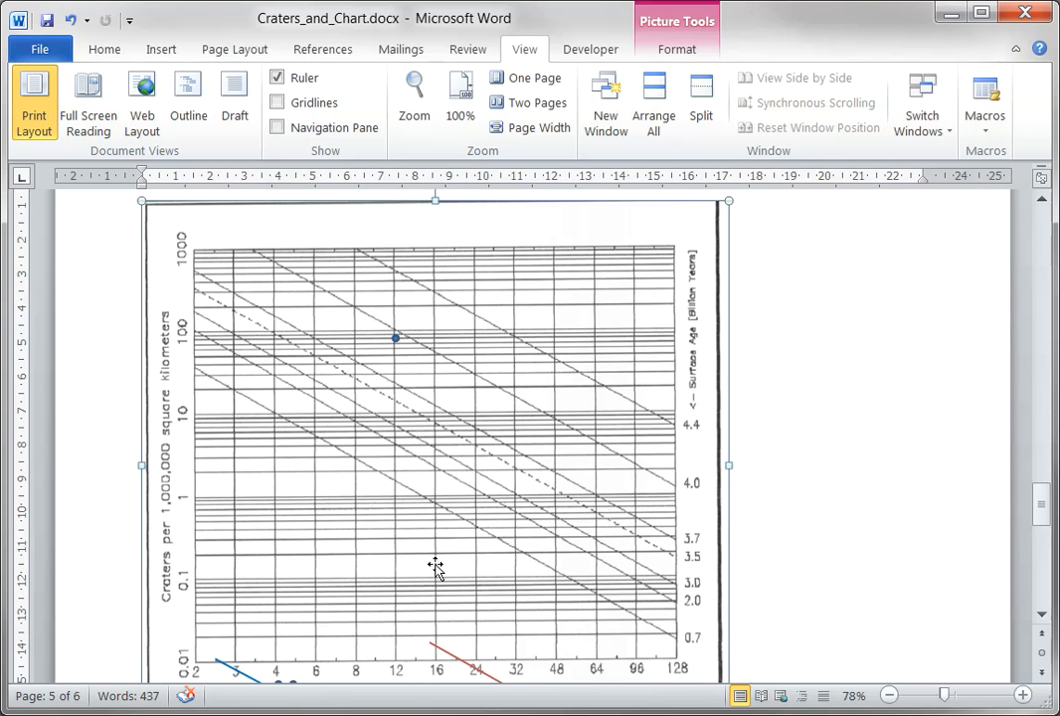
Place one blue dot at 24 km diameter just below 20 craters and another at 48 km near 30 craters
scroll(435, 568, down, 2)
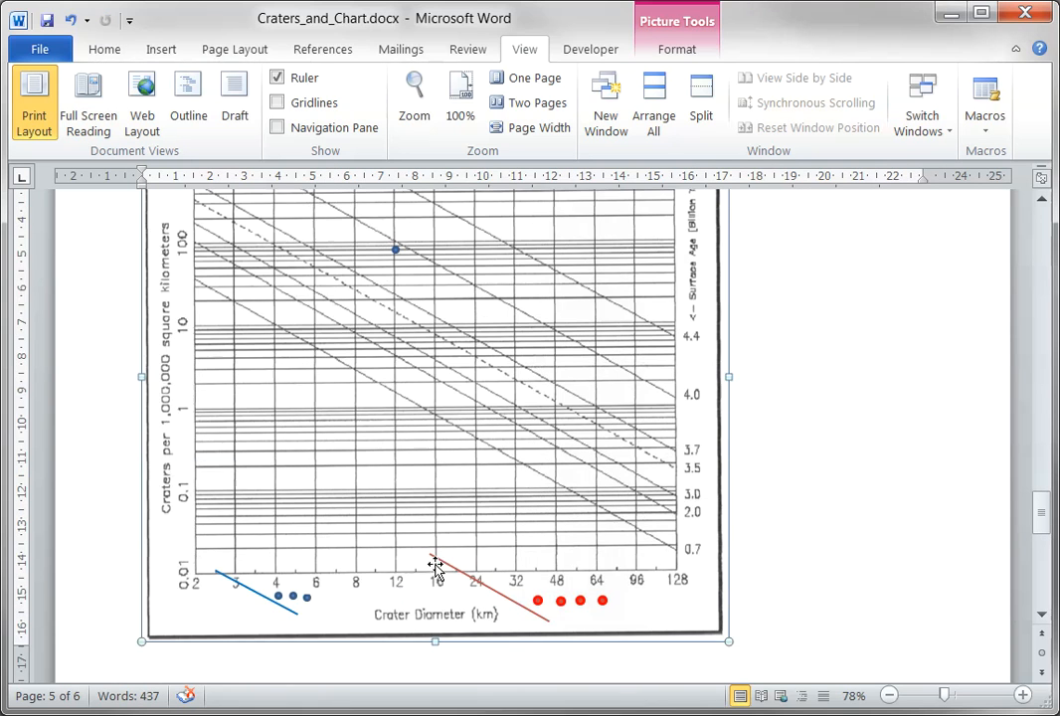
click(305, 596)
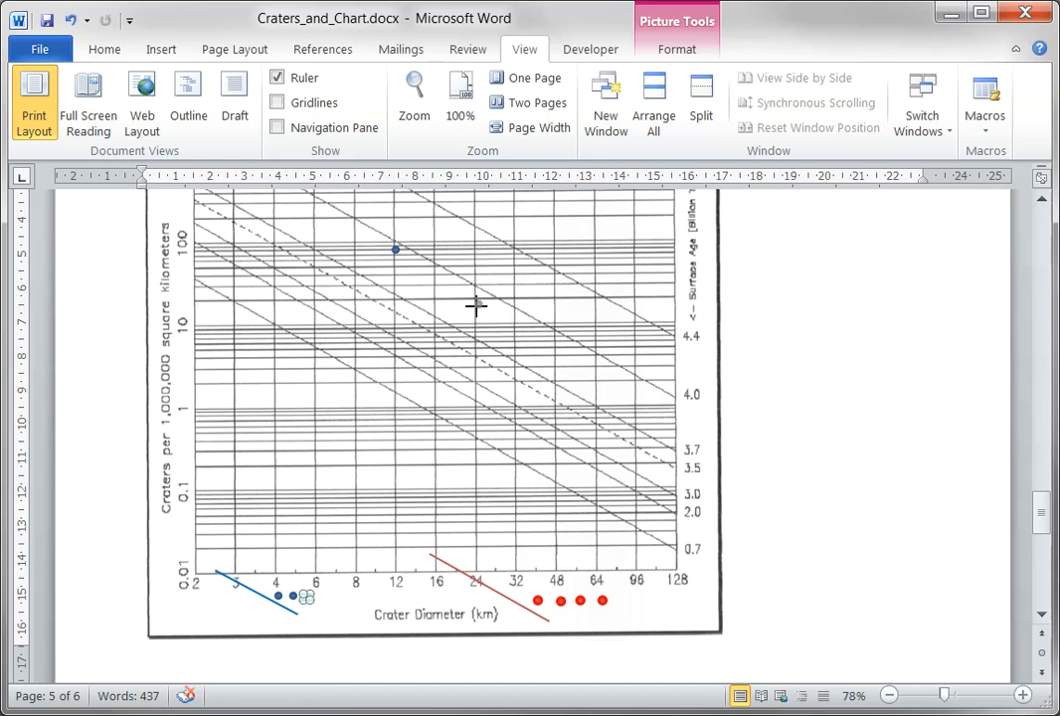
drag(471, 310, 475, 308)
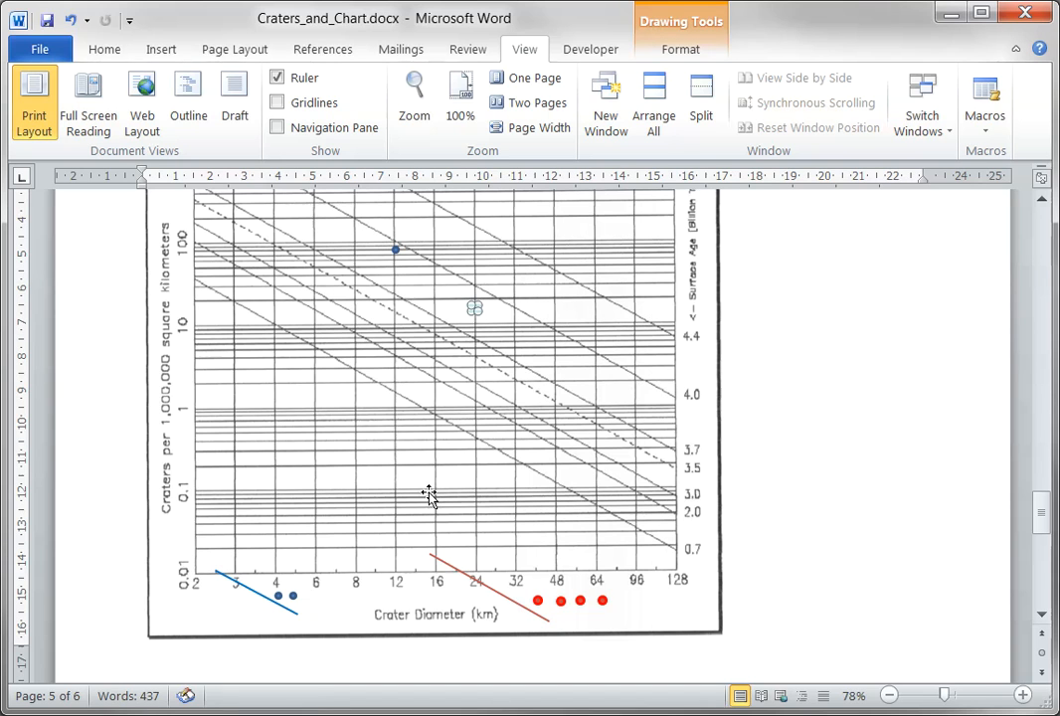
click(331, 592)
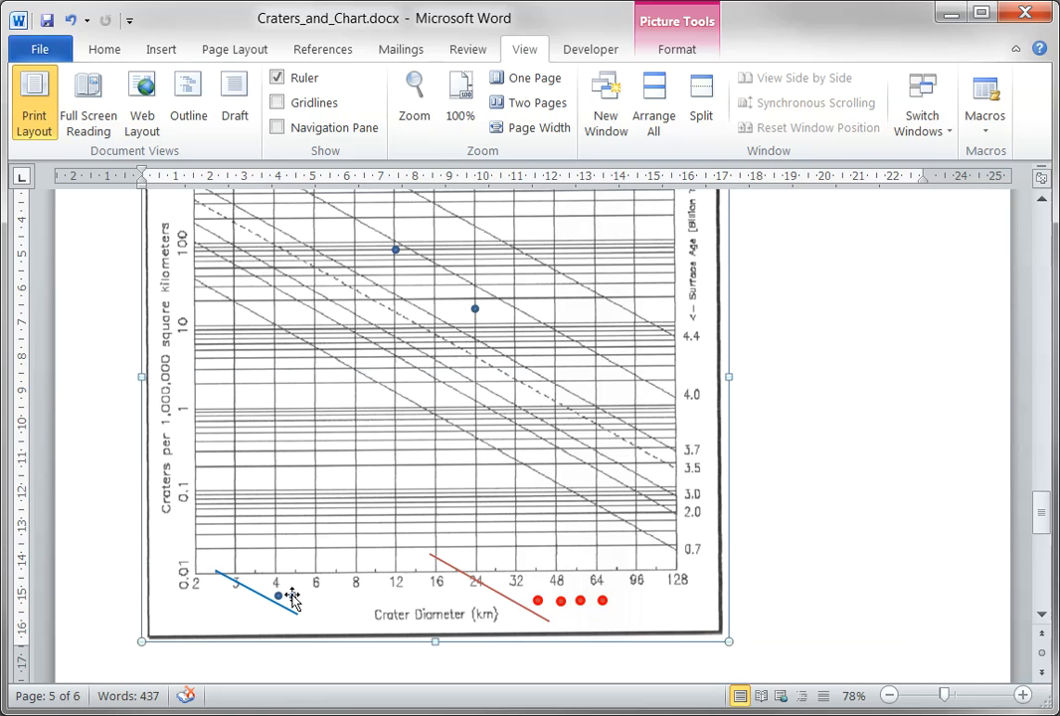
click(291, 597)
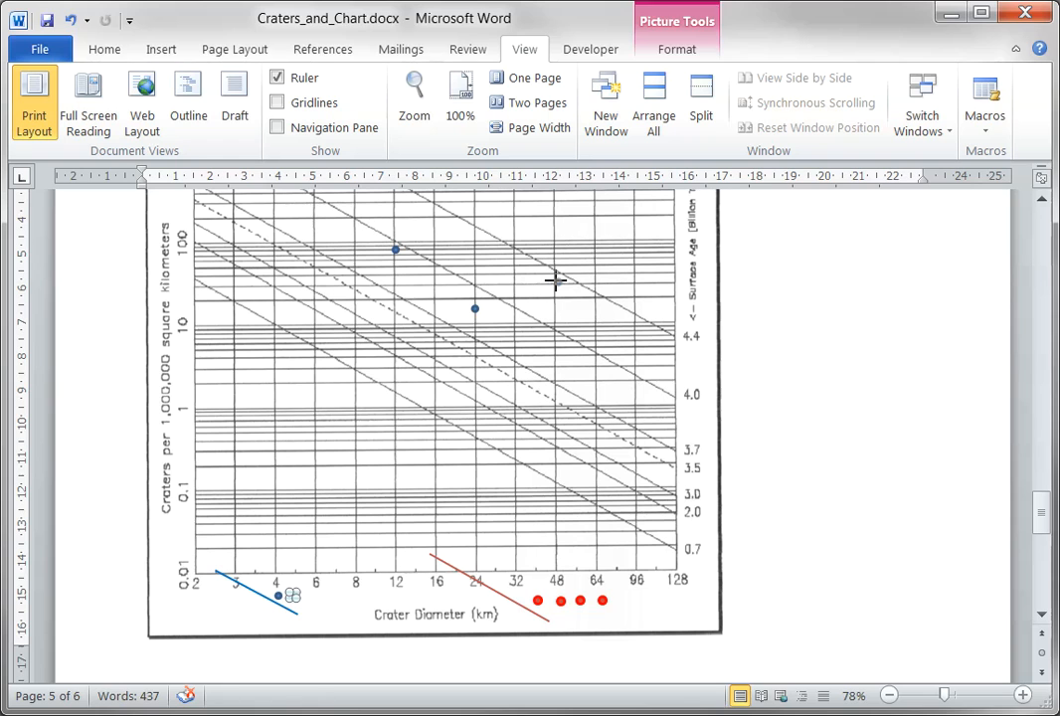
drag(555, 281, 557, 282)
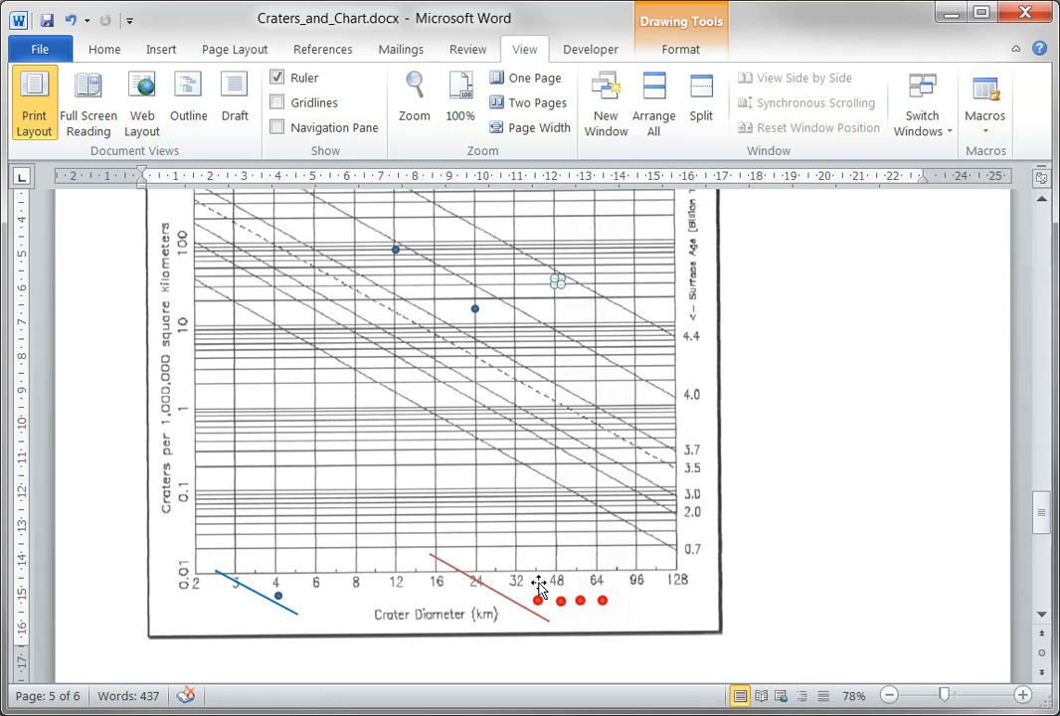
Place the last blue dot at 96 km diameter, just above the 1 crater line on the chart
click(280, 594)
mouse_move(368, 580)
mouse_down()
mouse_move(631, 578)
mouse_move(636, 531)
mouse_move(481, 561)
mouse_move(352, 567)
mouse_up()
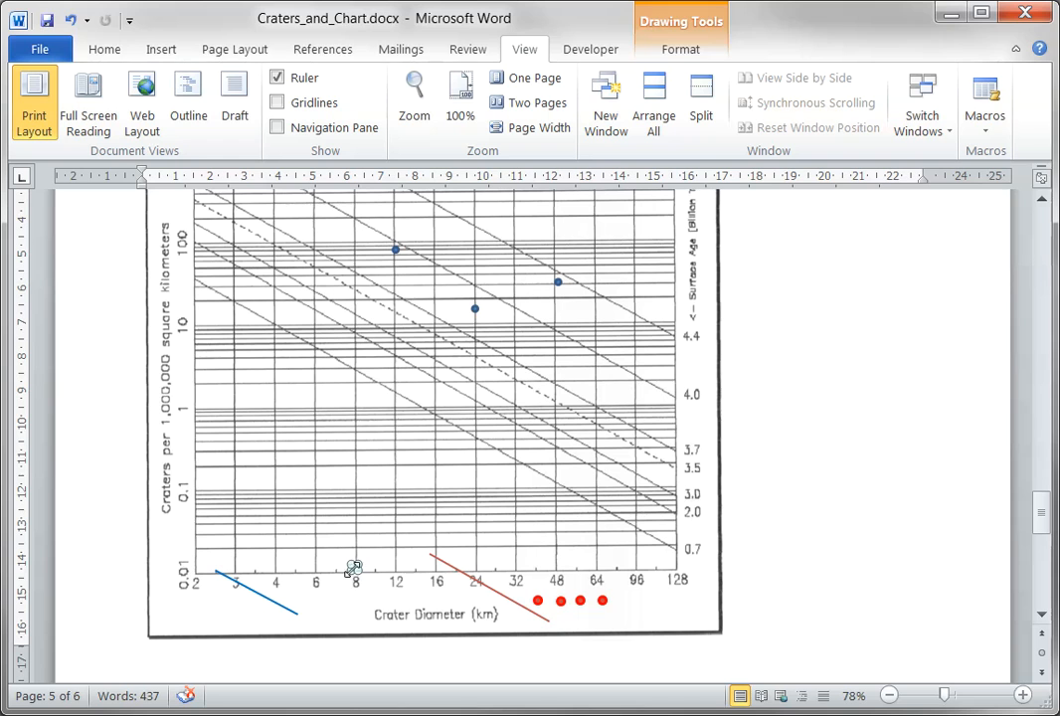
click(353, 568)
drag(356, 574, 545, 545)
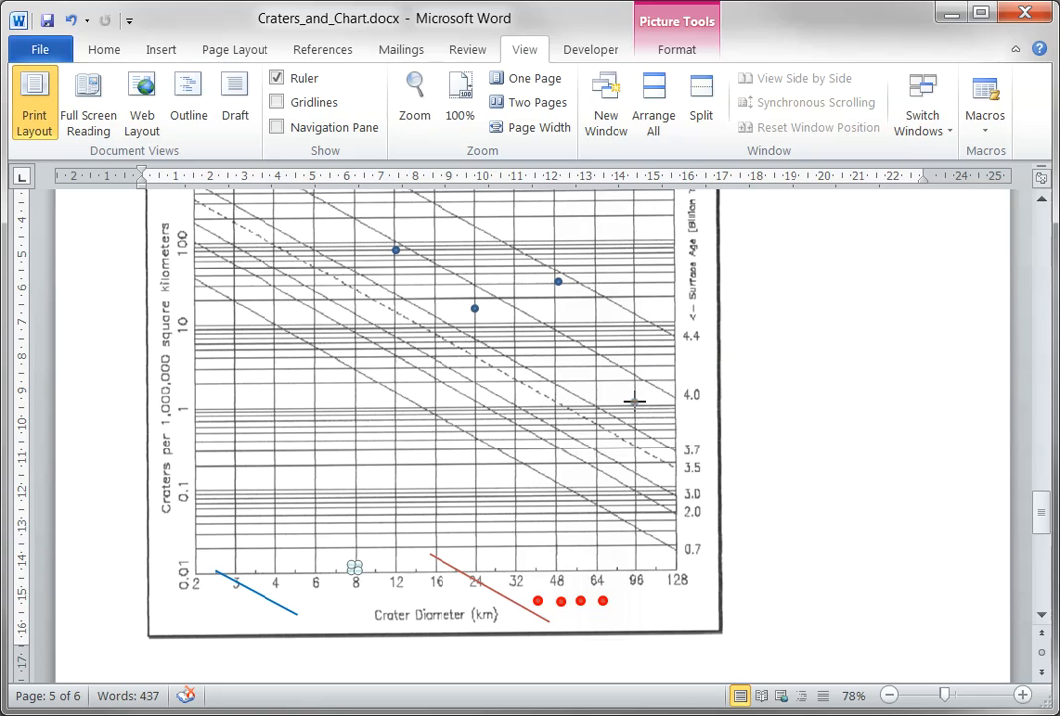
drag(633, 397, 634, 397)
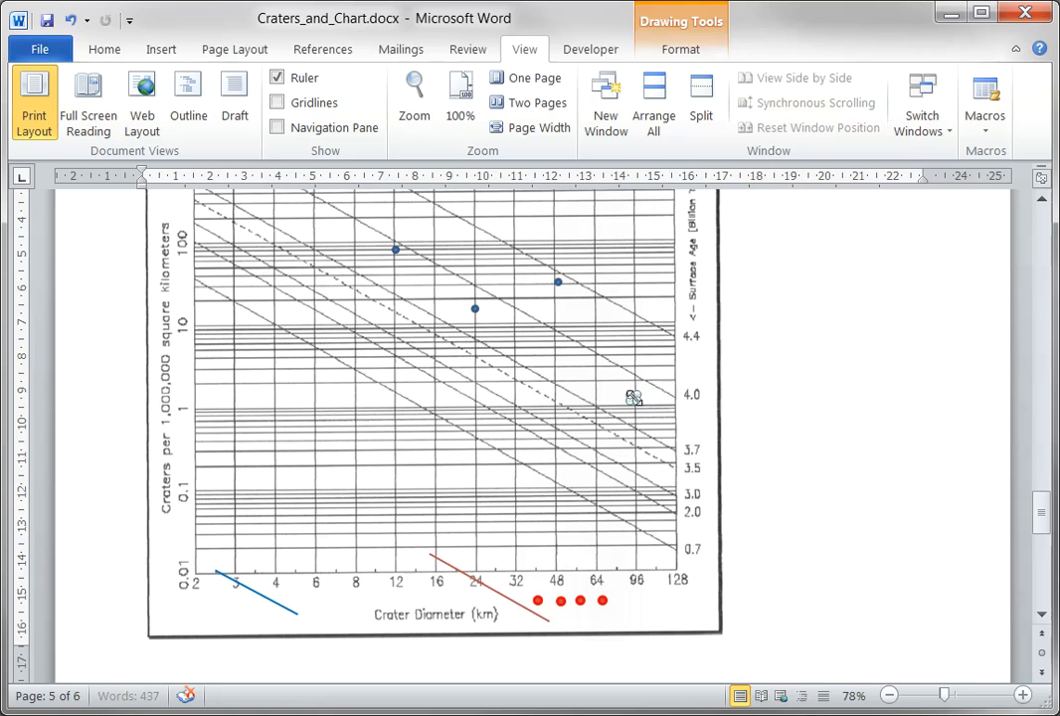
click(639, 461)
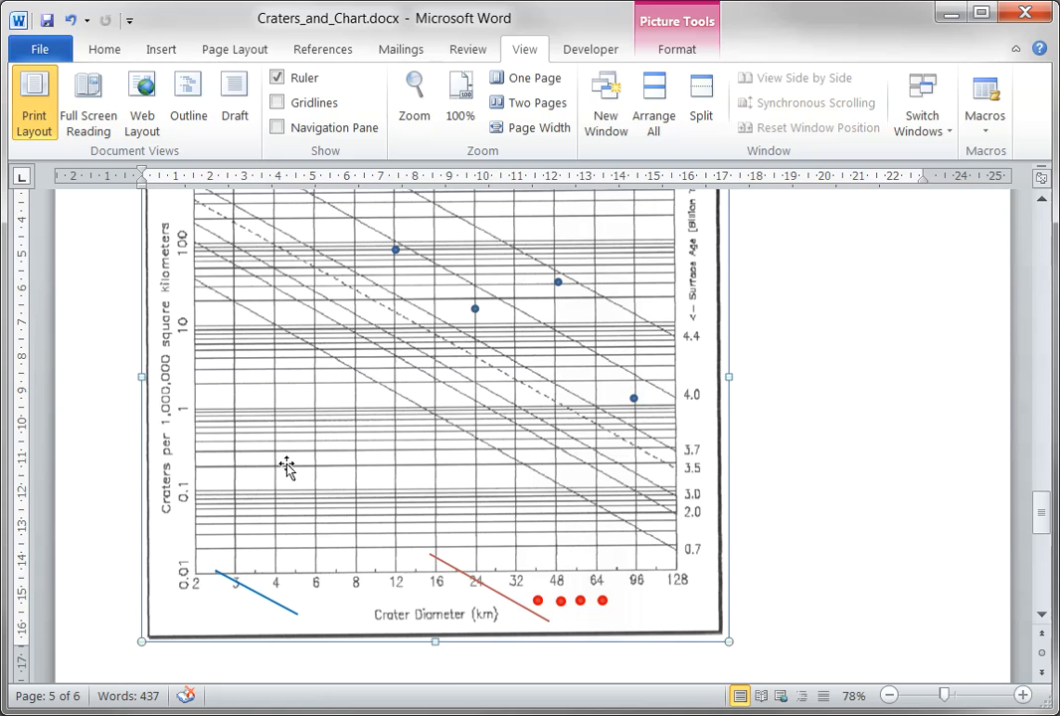
Move the blue line just above the 4.0 billion-year age line and extend its lower end past the 4.0 label
click(257, 594)
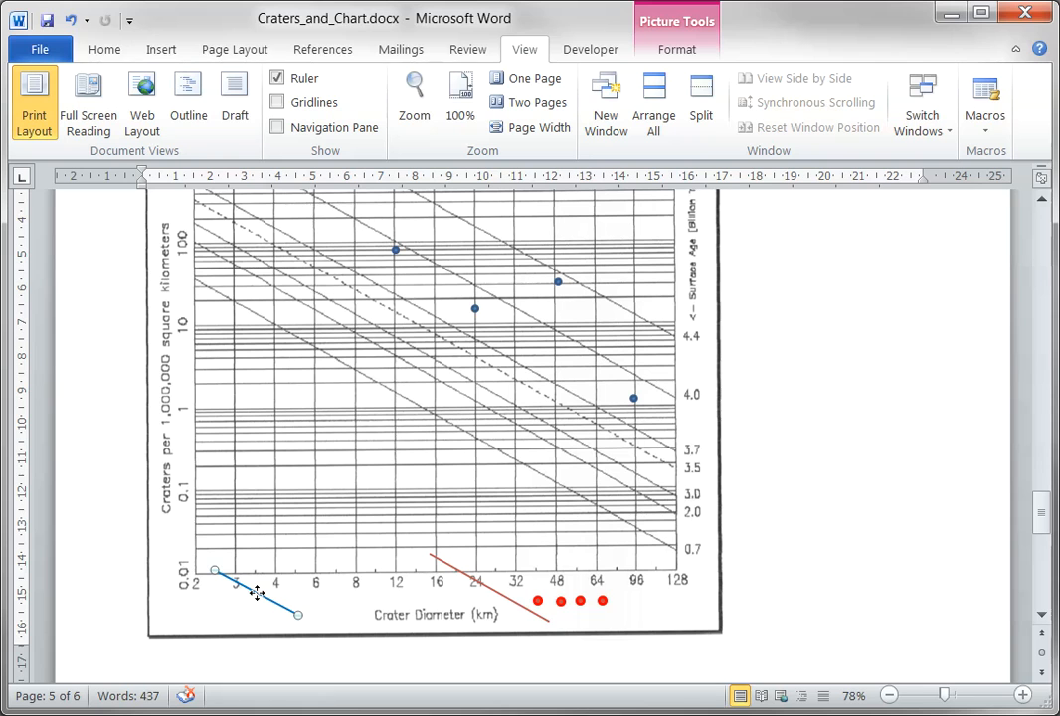
mouse_move(256, 593)
mouse_down()
mouse_move(392, 479)
mouse_move(440, 395)
mouse_move(525, 296)
mouse_up()
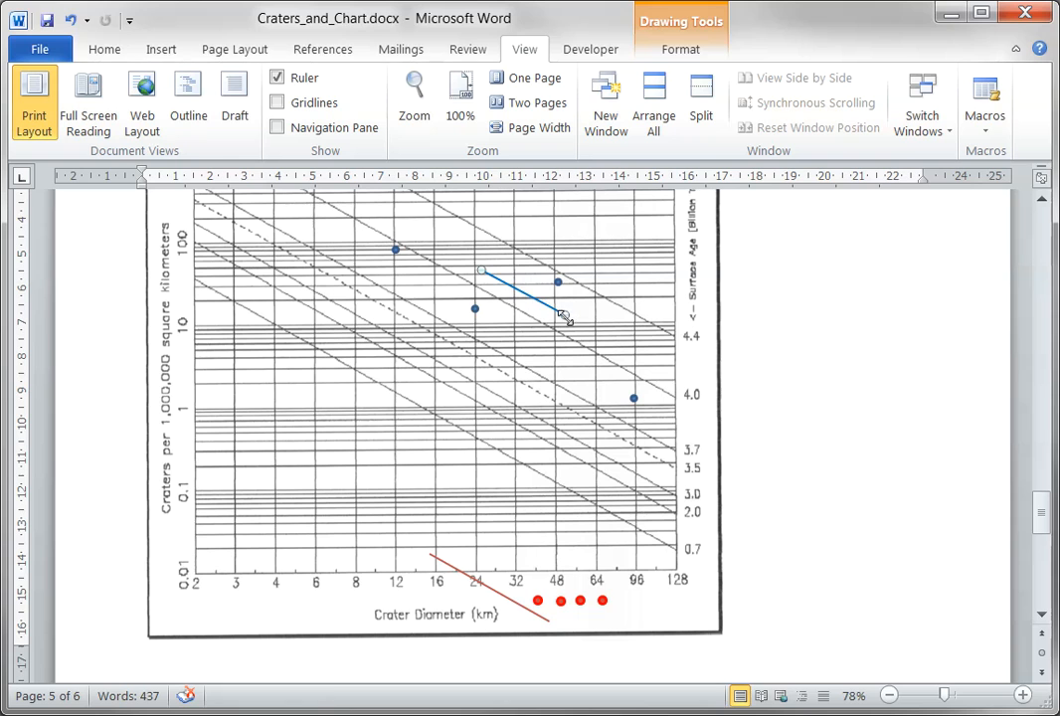
drag(514, 288, 492, 289)
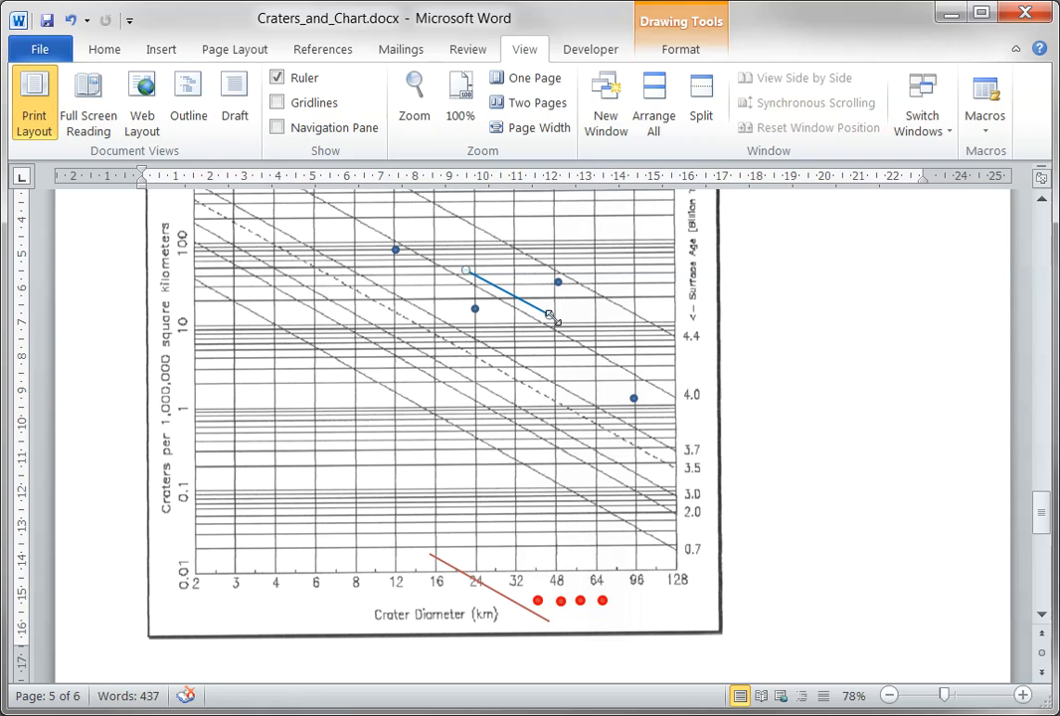
drag(546, 314, 698, 399)
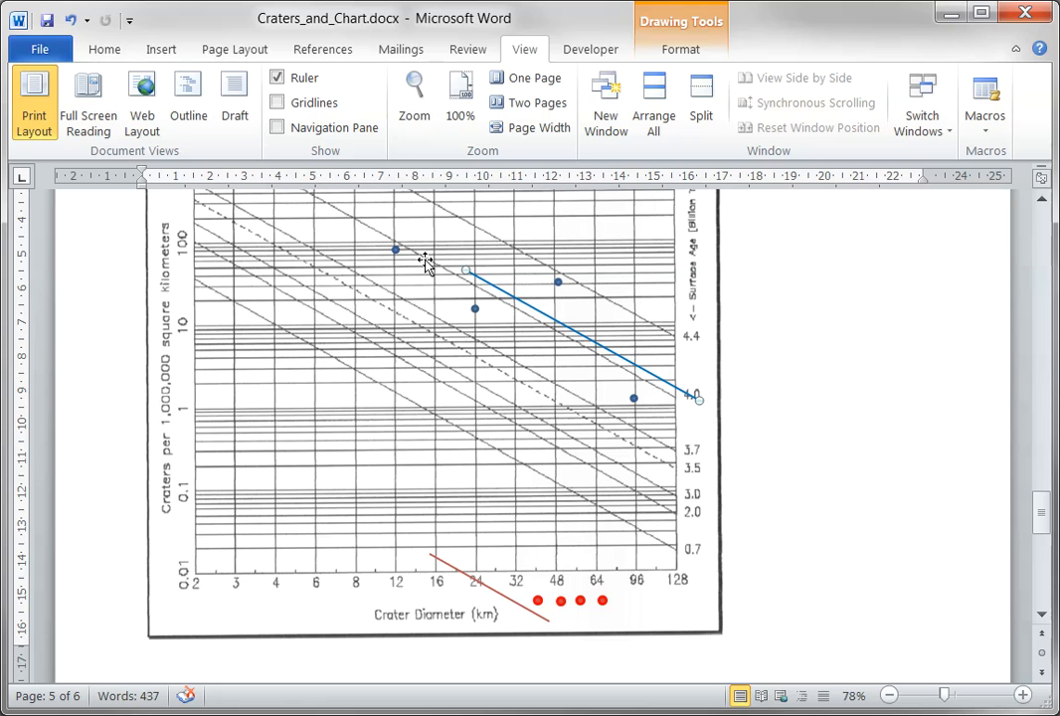
Set the page zoom to text width and extend the blue line's upper end parallel to the 4.0 line, to about 6 km diameter
drag(460, 269, 476, 279)
click(414, 105)
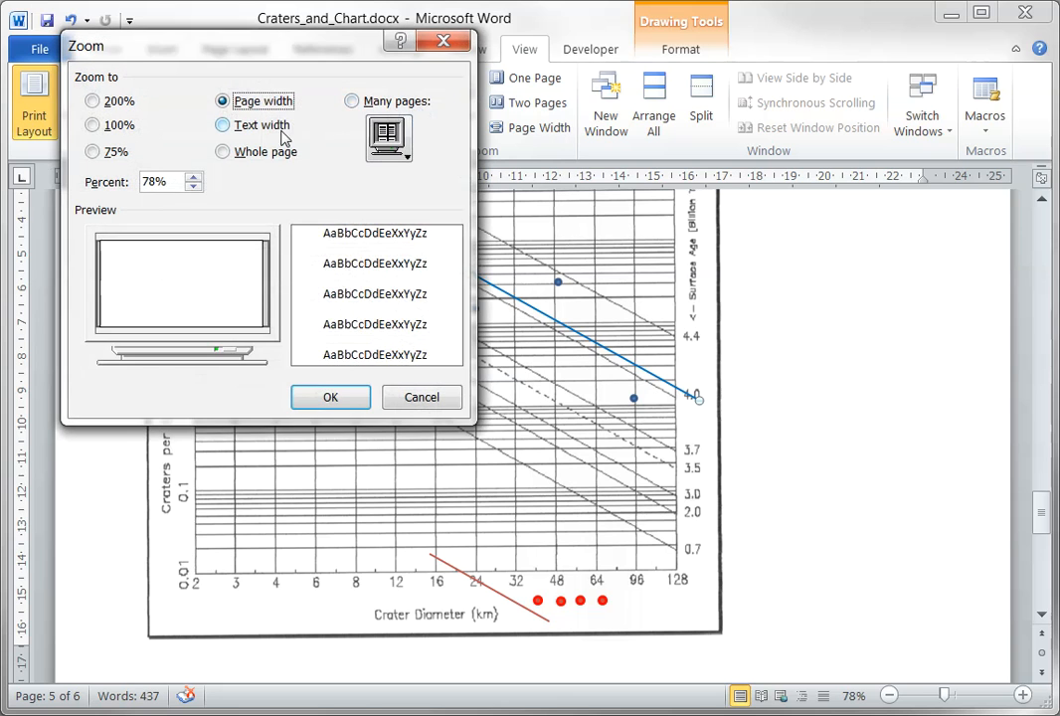
click(270, 131)
click(330, 397)
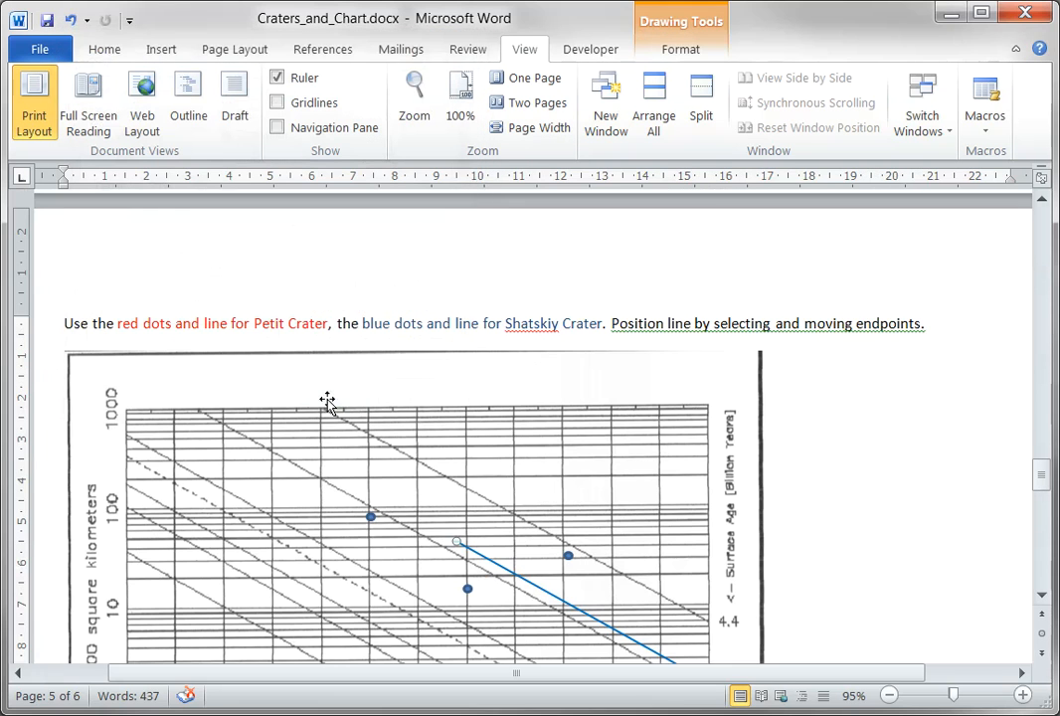
scroll(362, 394, down, 3)
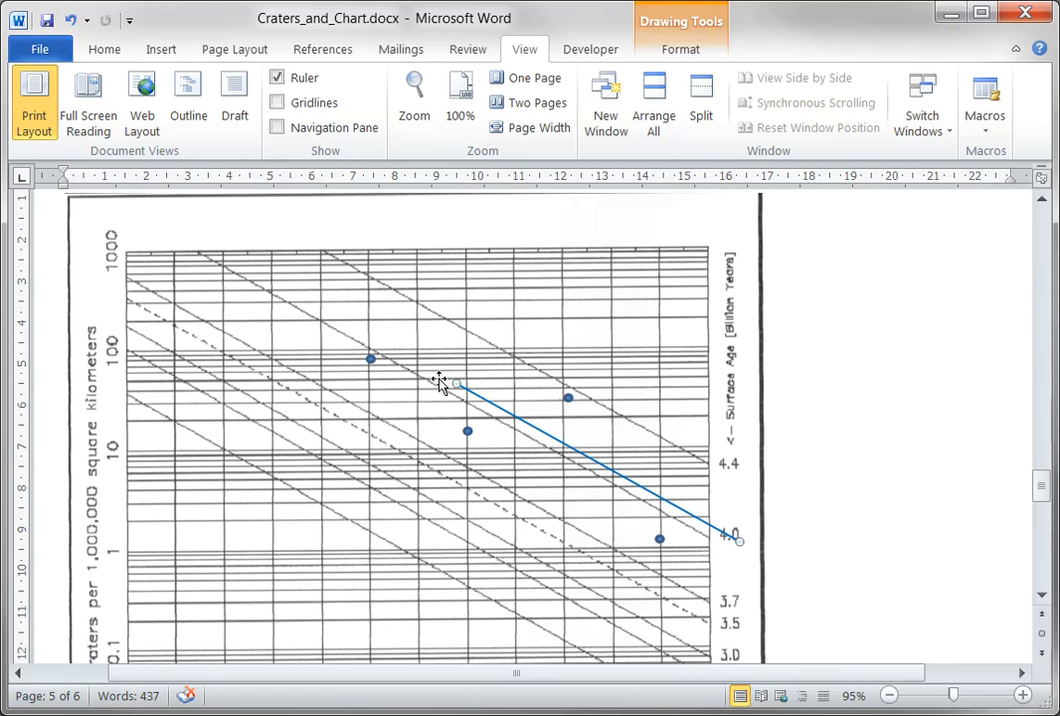
drag(453, 381, 282, 288)
click(608, 358)
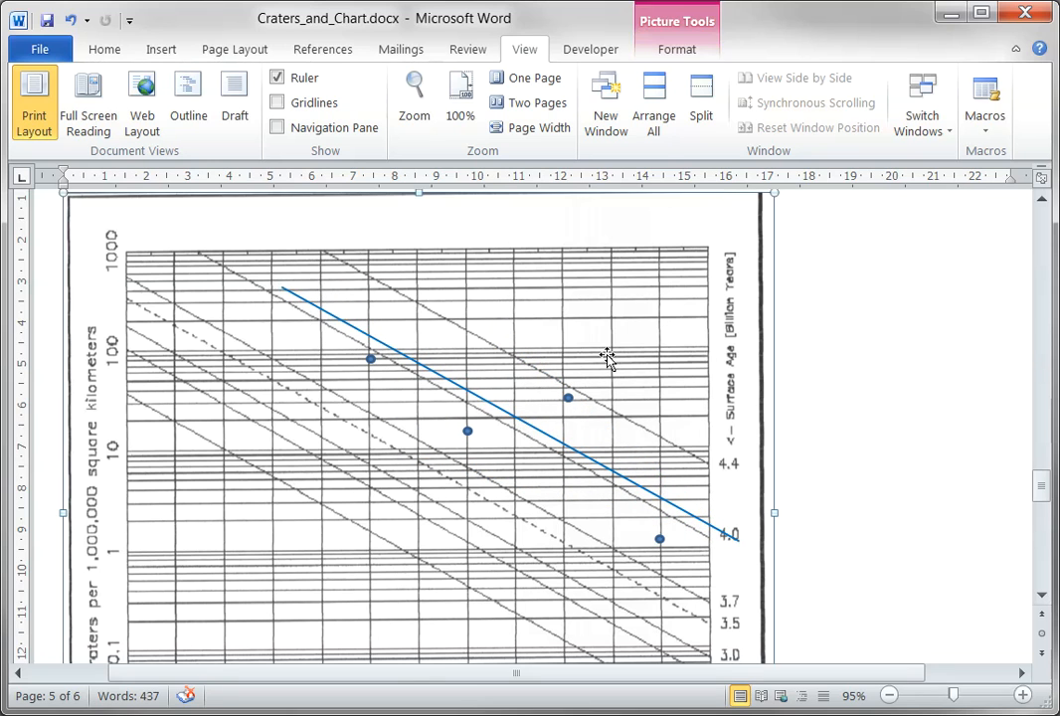
Move the red line alongside the 3.7 billion-year age line, with its lower end beyond the chart grid near the 3.5 label
scroll(720, 428, down, 2)
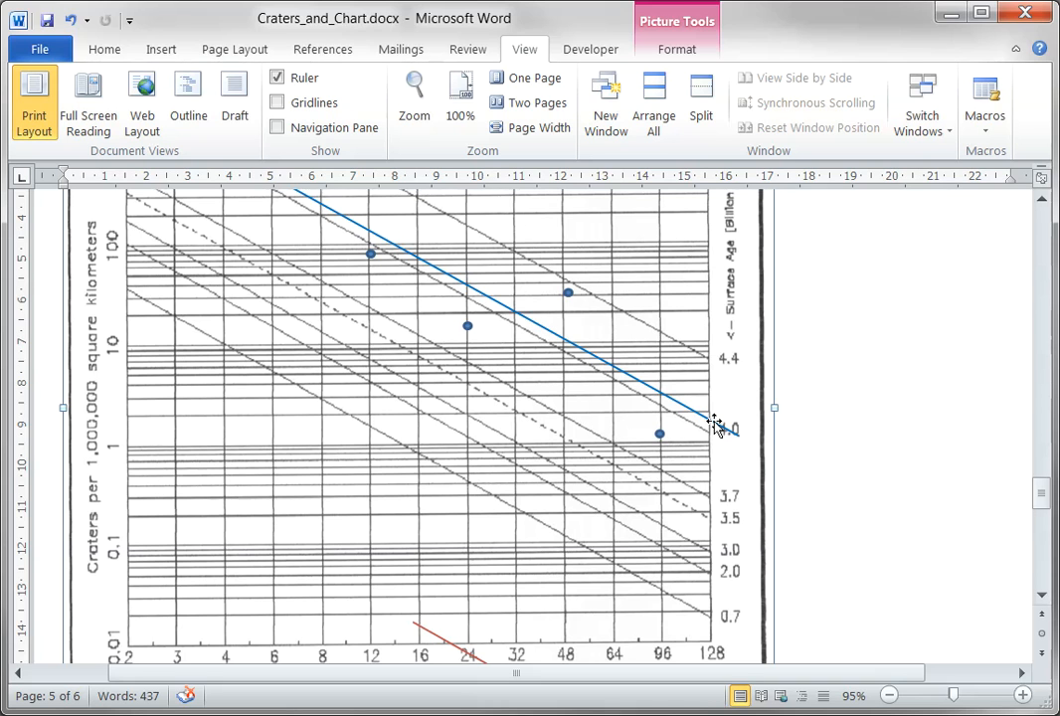
scroll(716, 423, down, 1)
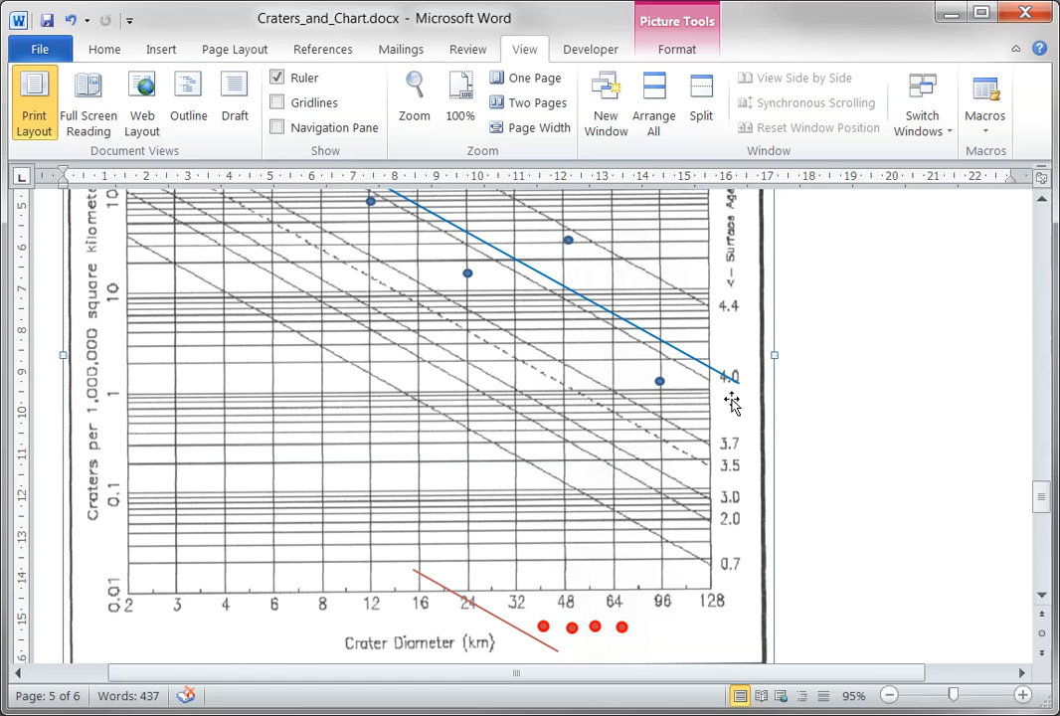
click(496, 614)
drag(496, 613, 652, 404)
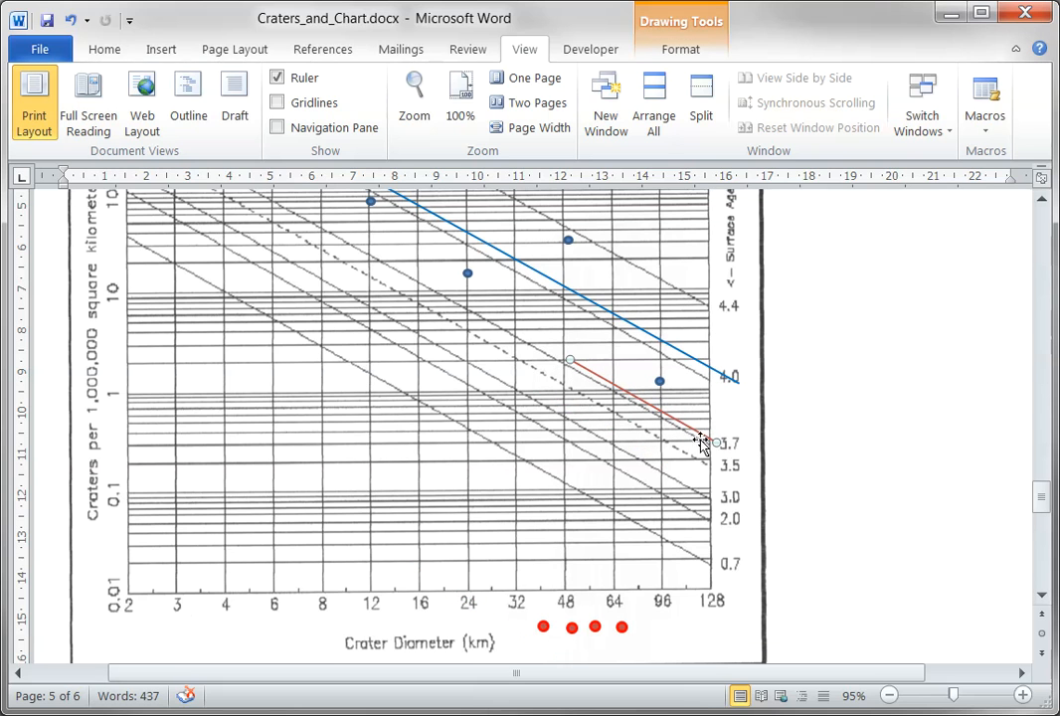
drag(707, 433, 721, 443)
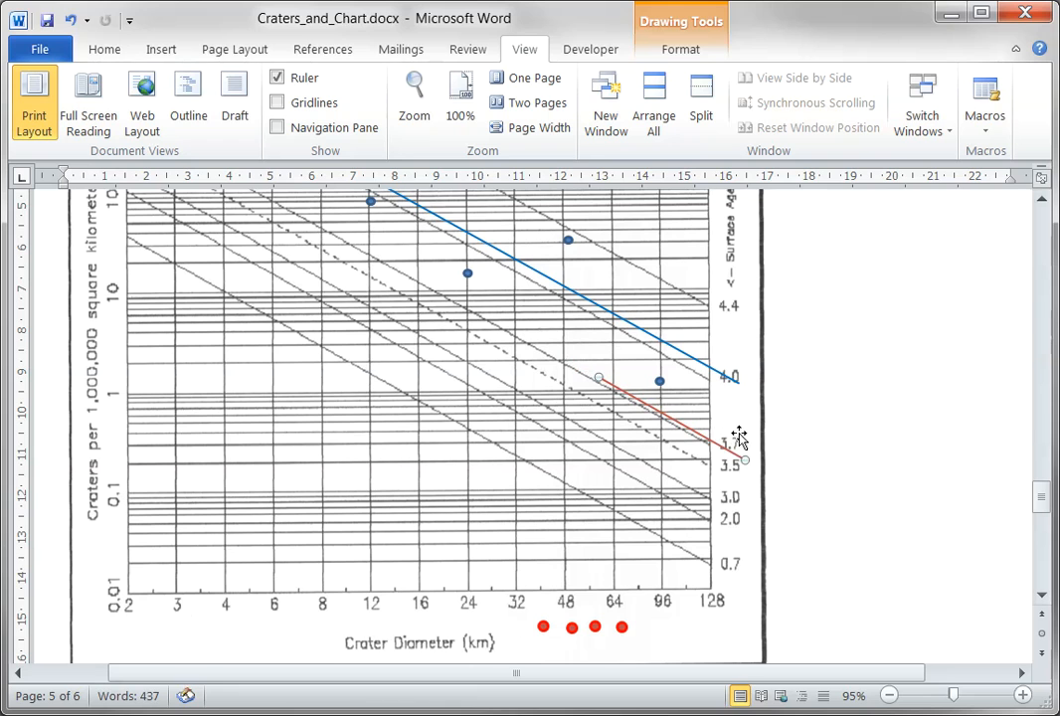